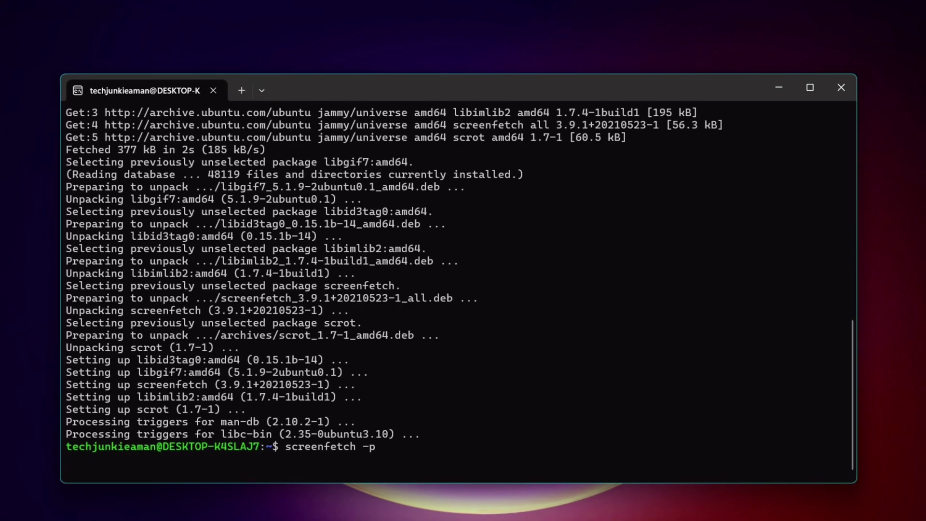
# Scroll through the screenfetch -p output to review the Ubuntu system information
pyautogui.scroll(1, 574, 322)
pyautogui.scroll(-1, 574, 322)
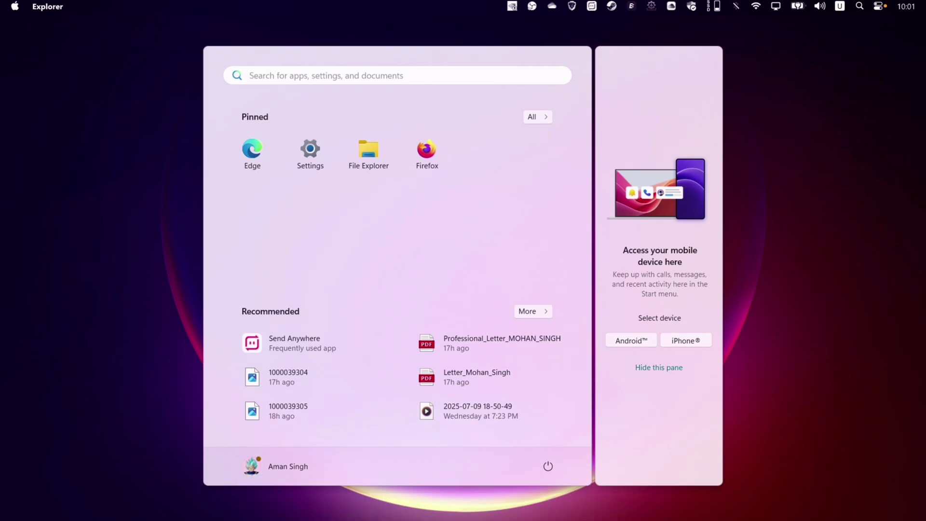
# Search 'windows fea', open Turn Windows features on or off, and scroll its feature list
pyautogui.write('windows fea')
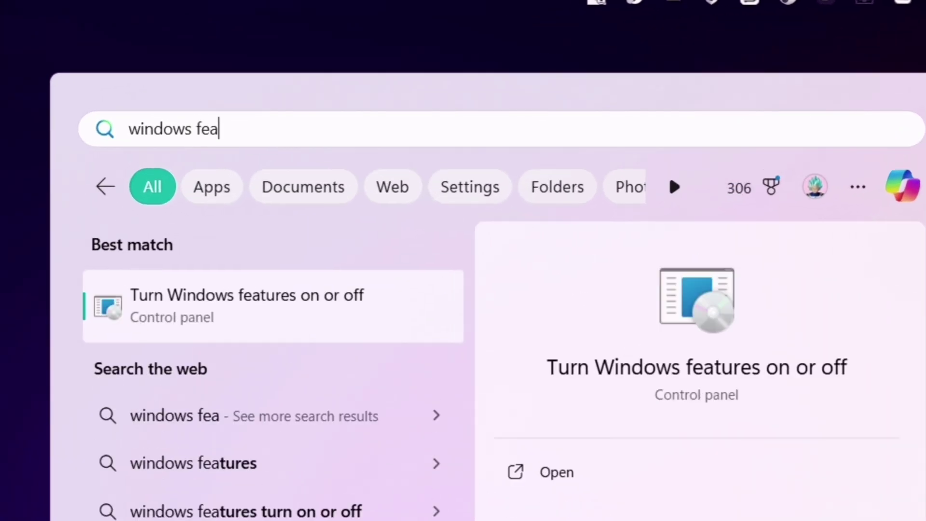
pyautogui.click(251, 310)
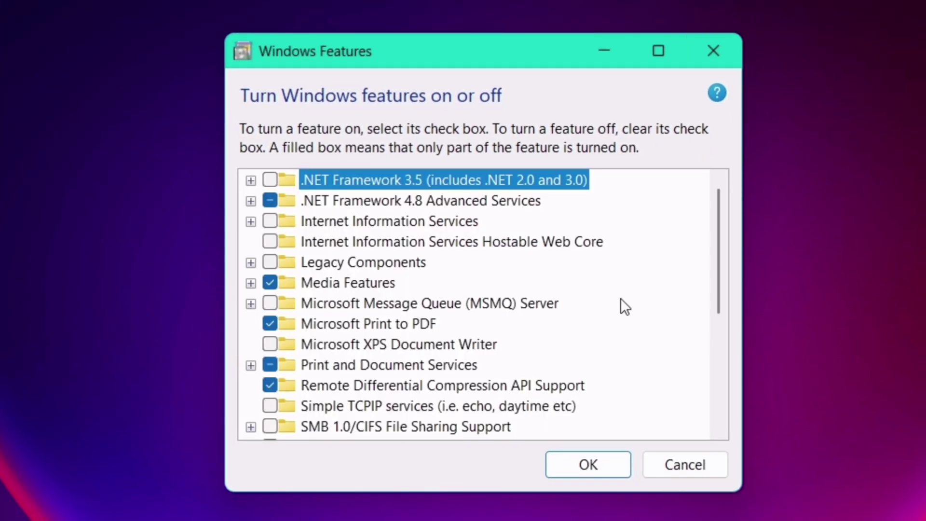
pyautogui.moveTo(717, 269); pyautogui.dragTo(723, 389)
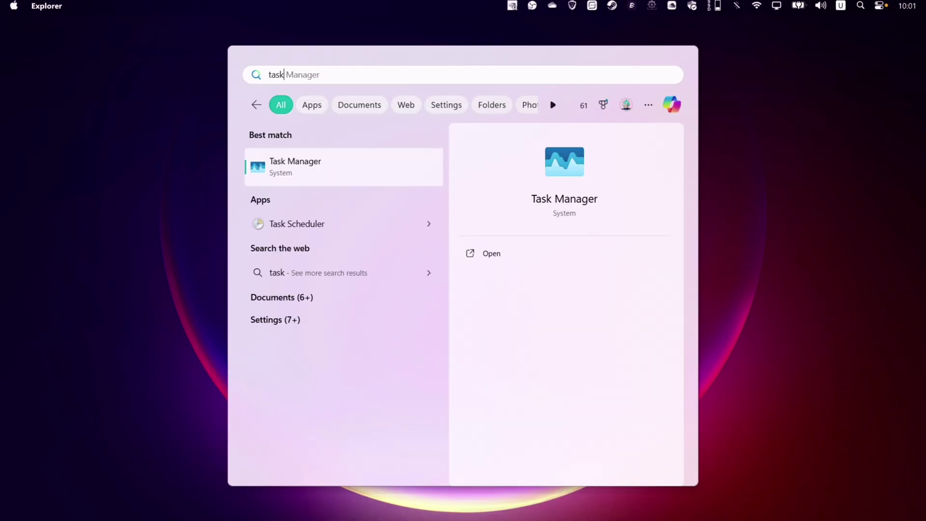
# Show Task Manager's Performance page in a maximized window to view CPU details
pyautogui.click(283, 175)
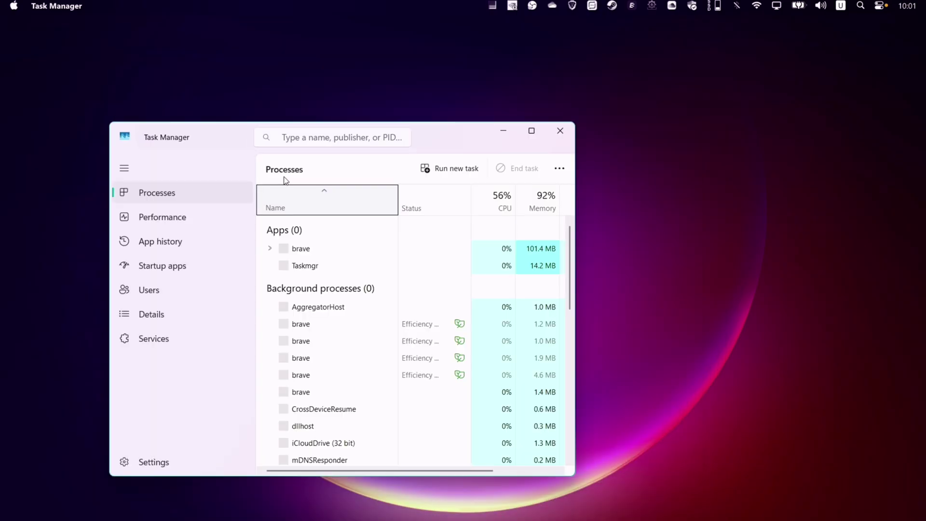
pyautogui.click(137, 223)
pyautogui.click(531, 131)
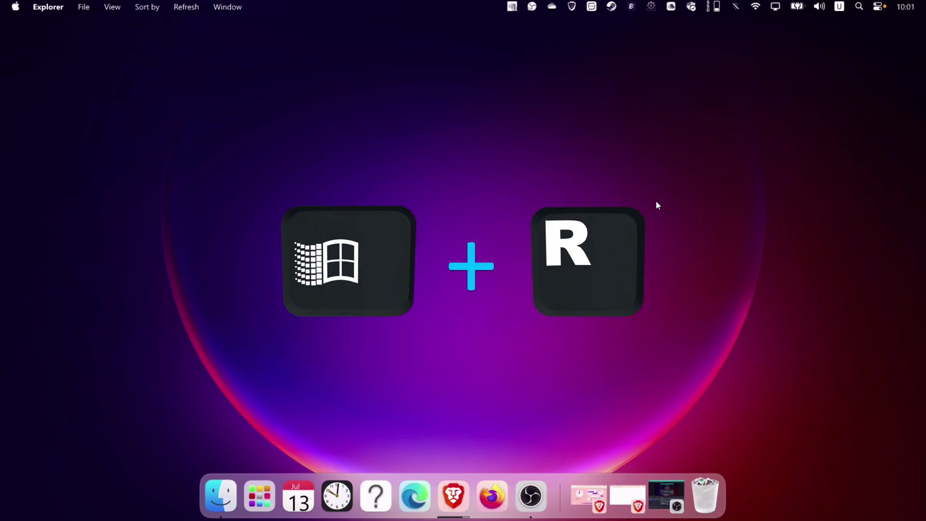
# Launch cmd from the Run dialog and list installed WSL distributions with wsl -l -v
pyautogui.press('super+r')
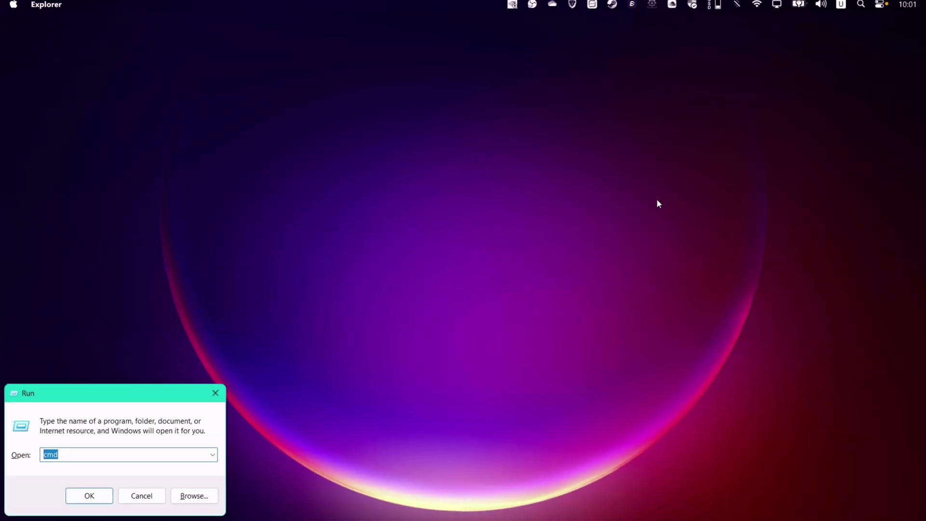
pyautogui.press('Return')
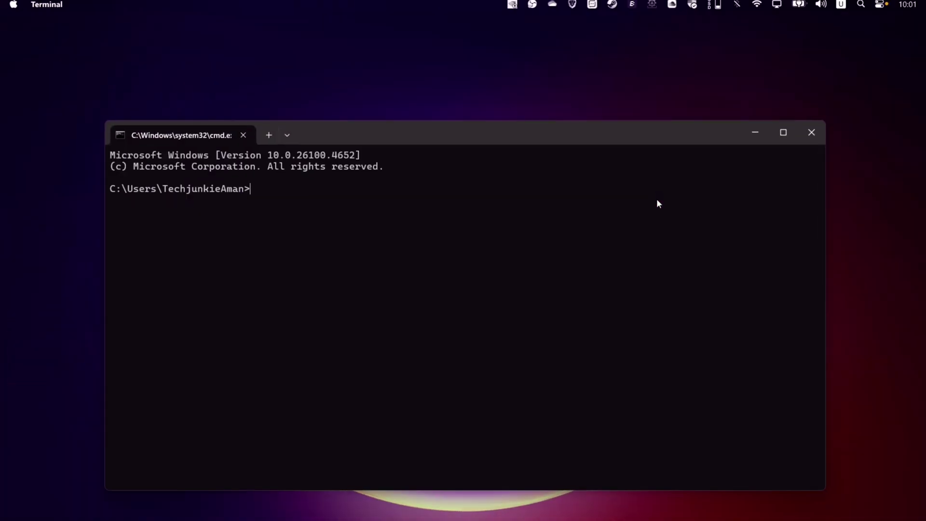
pyautogui.write('w')
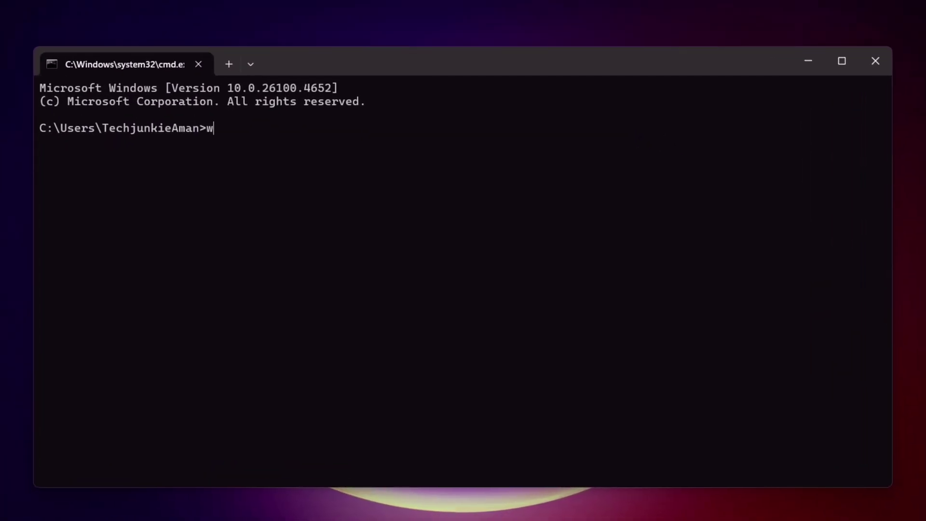
pyautogui.write('sl -l -v')
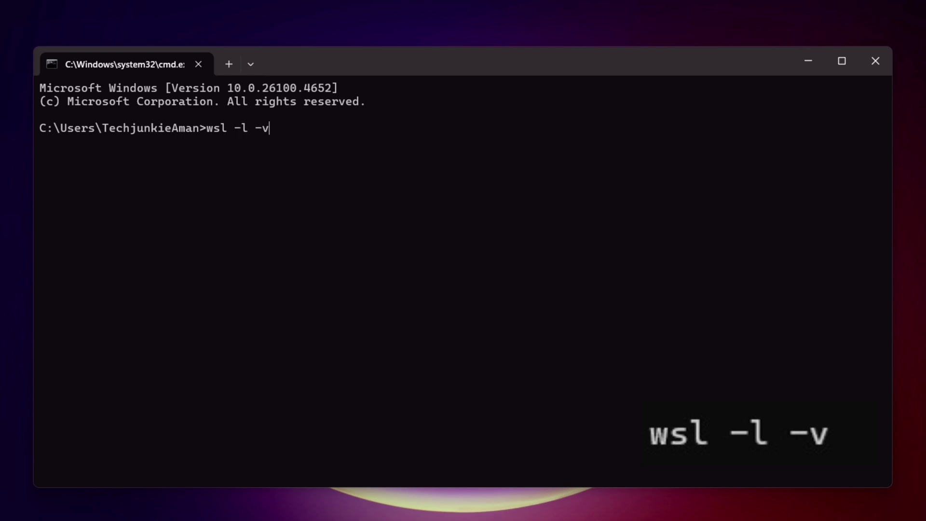
pyautogui.press('Return')
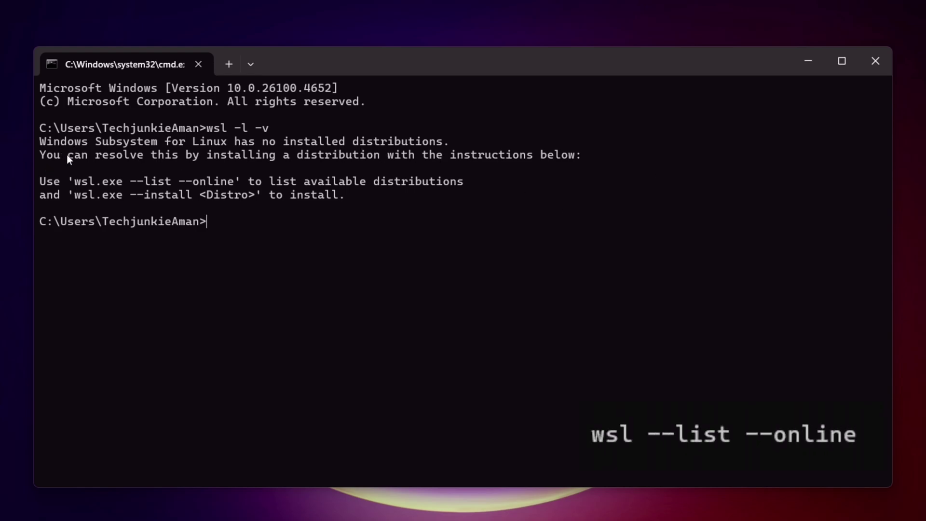
# List online WSL distributions, copy the Ubuntu-22.04 name, and begin the wsl --install command
pyautogui.write('wsl --list --online')
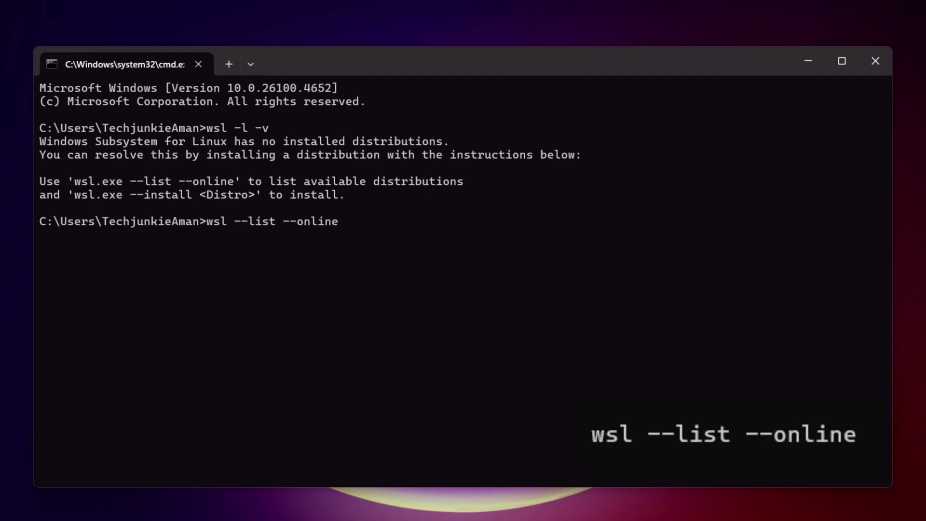
pyautogui.press('Return')
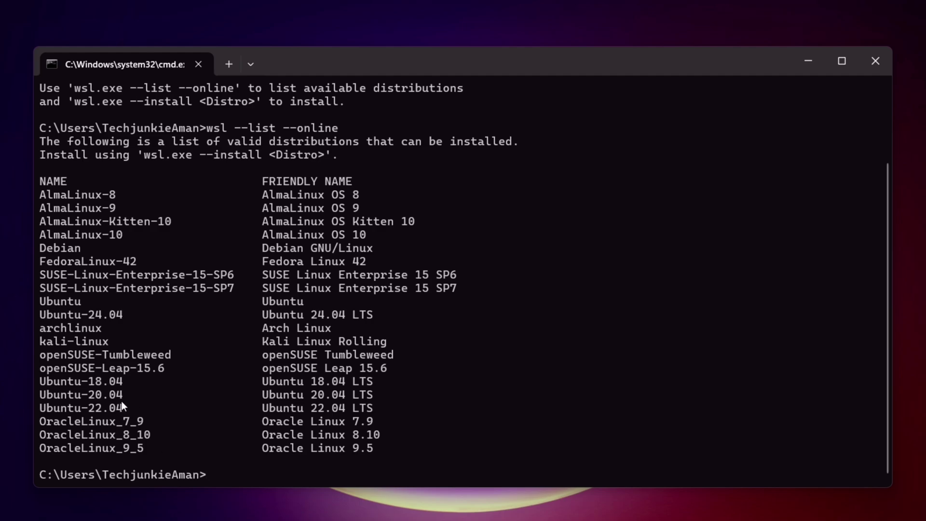
pyautogui.moveTo(131, 408); pyautogui.dragTo(42, 410)
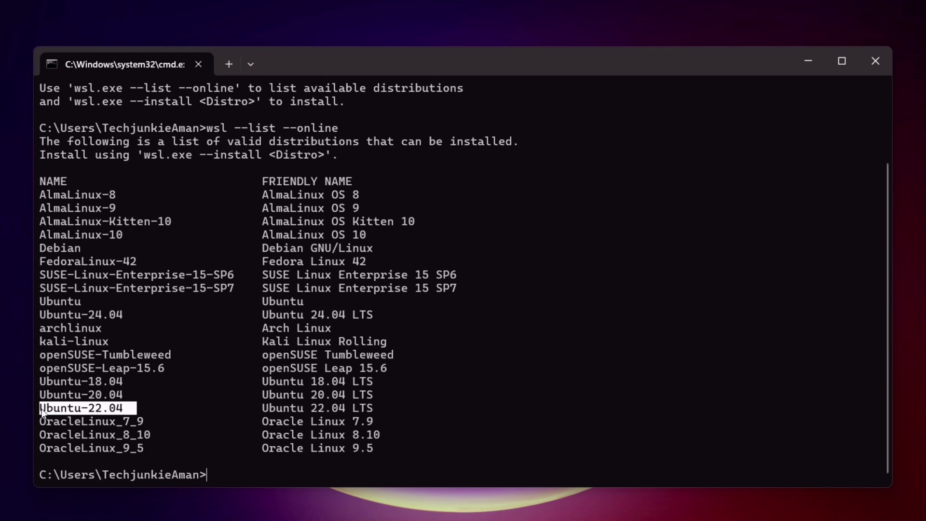
pyautogui.hotkey('ctrl', 'c')
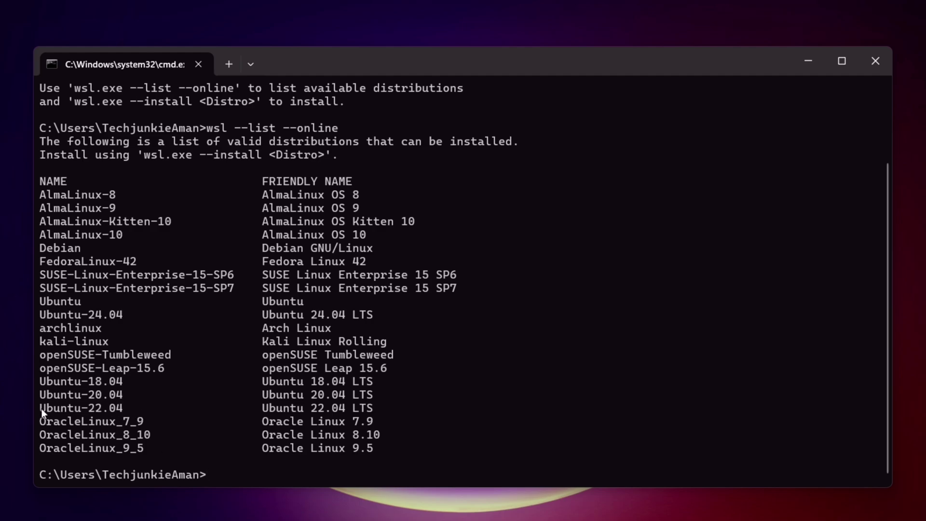
pyautogui.write('wsl --install')
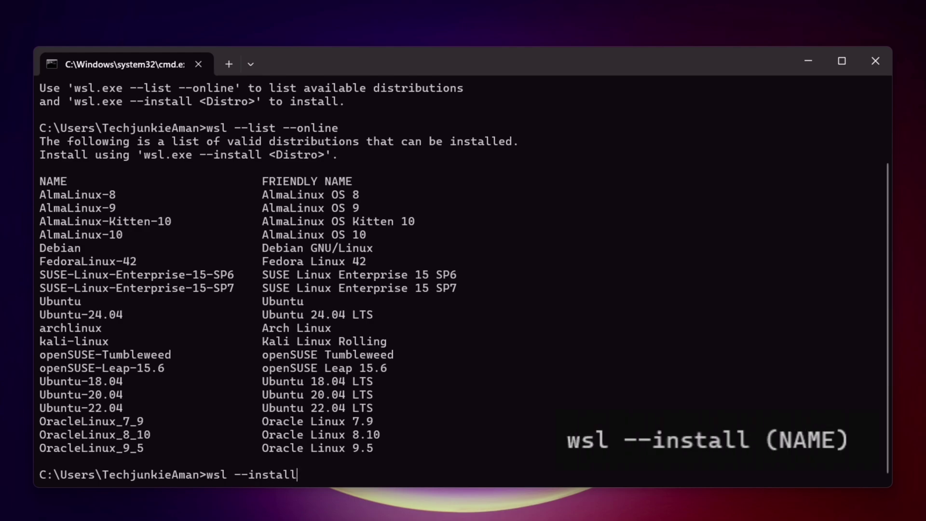
# Run wsl --install Ubuntu-22.04 and create the new UNIX username and password
pyautogui.hotkey('ctrl', 'v')
pyautogui.press('Return')
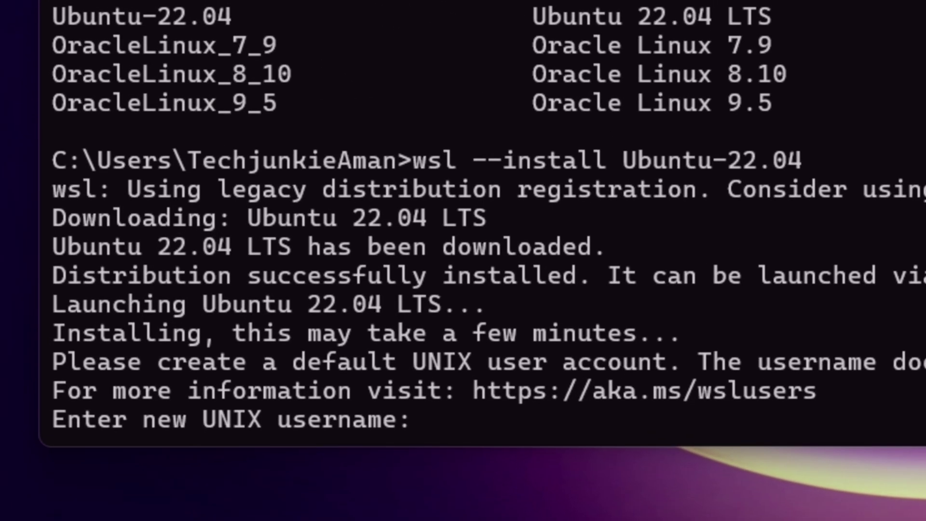
pyautogui.click(502, 378)
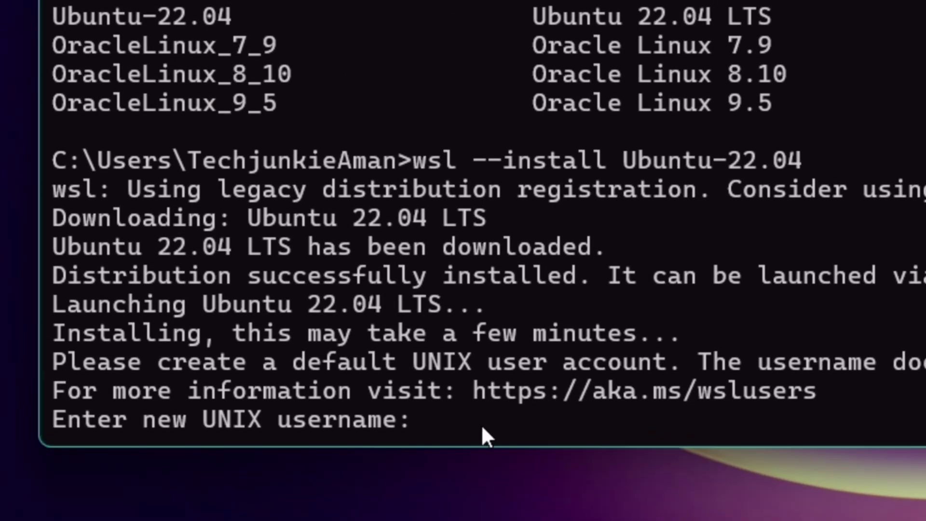
pyautogui.write('techjunkieaman')
pyautogui.press('Return')
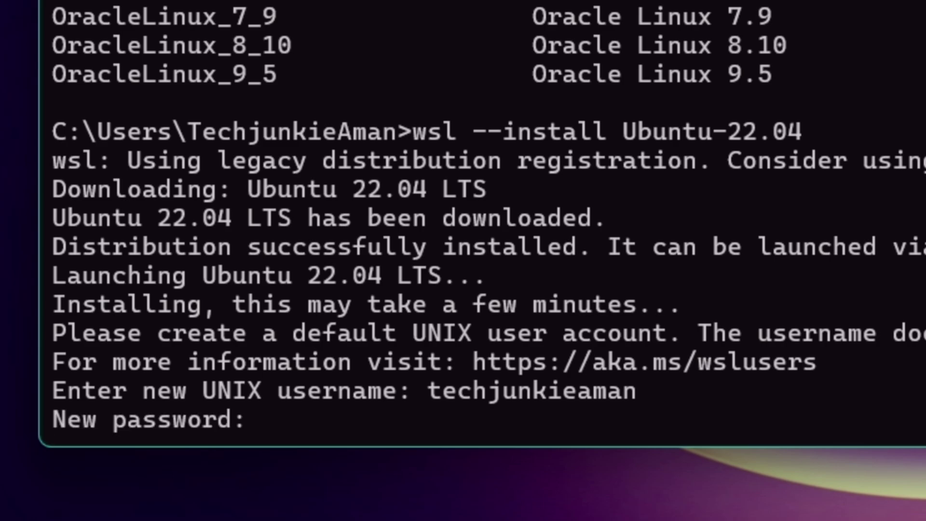
pyautogui.press('Return')
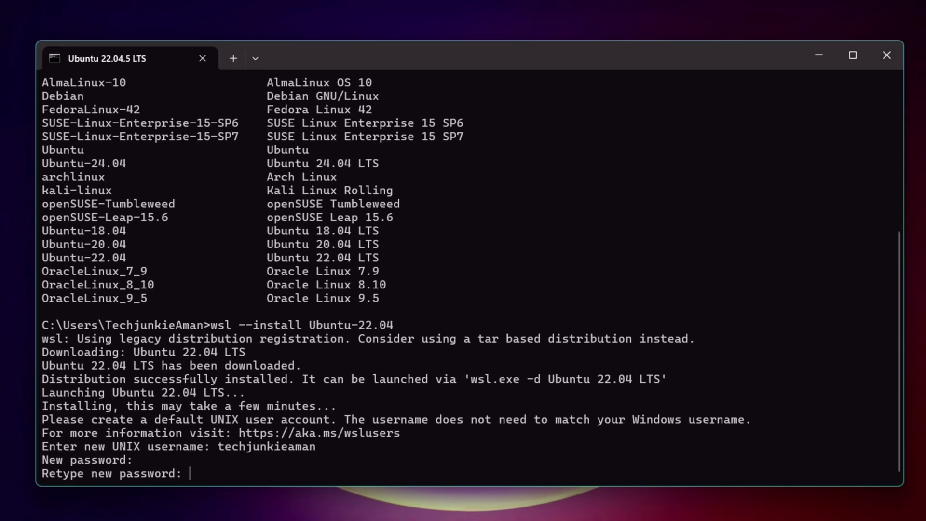
pyautogui.press('Return')
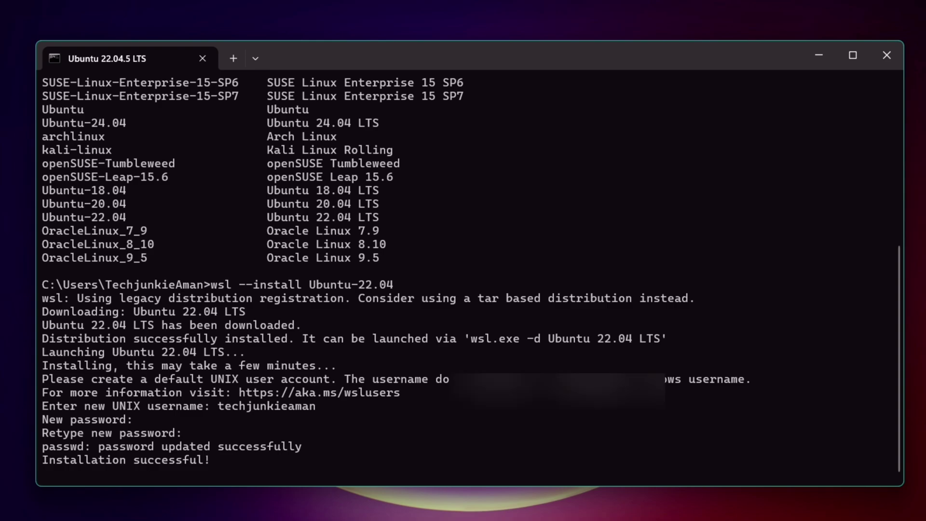
# Find 'ubunt' in Start search and launch the Ubuntu 22.04.5 LTS terminal
pyautogui.press('super')
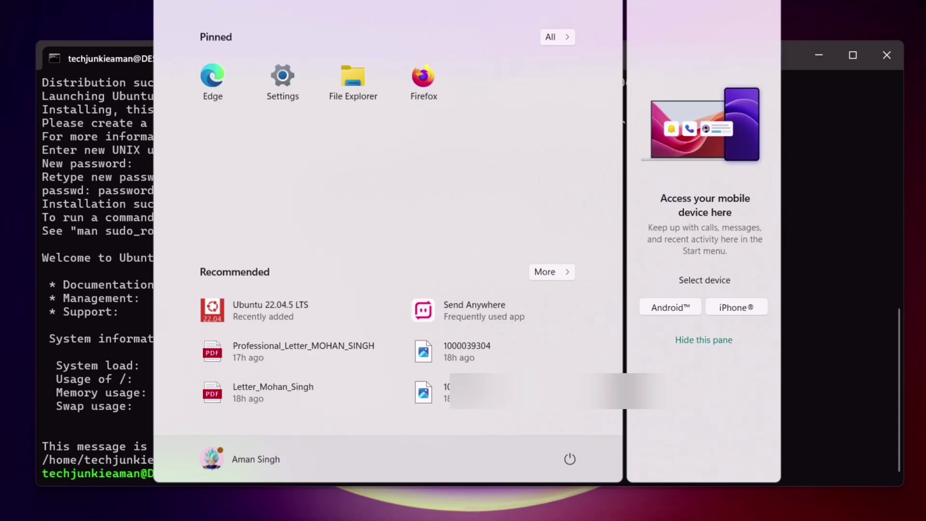
pyautogui.write('ubunt')
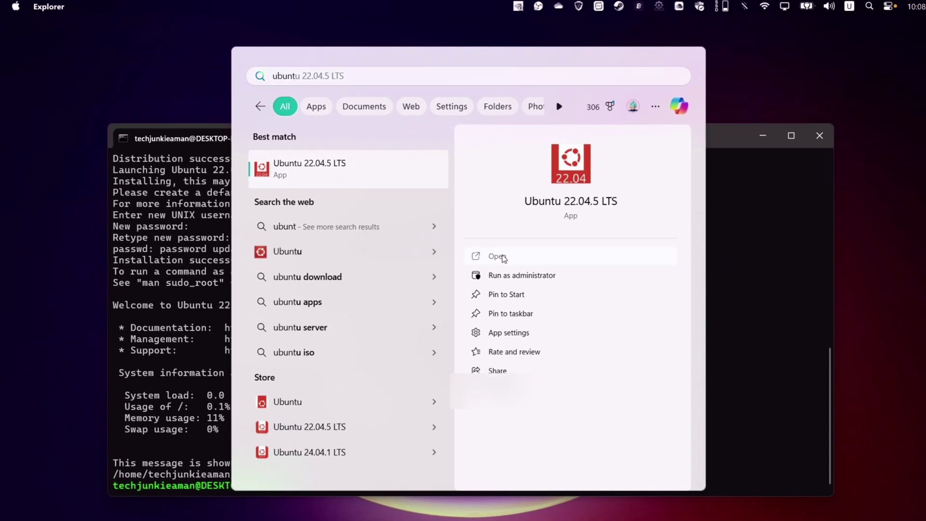
pyautogui.click(502, 200)
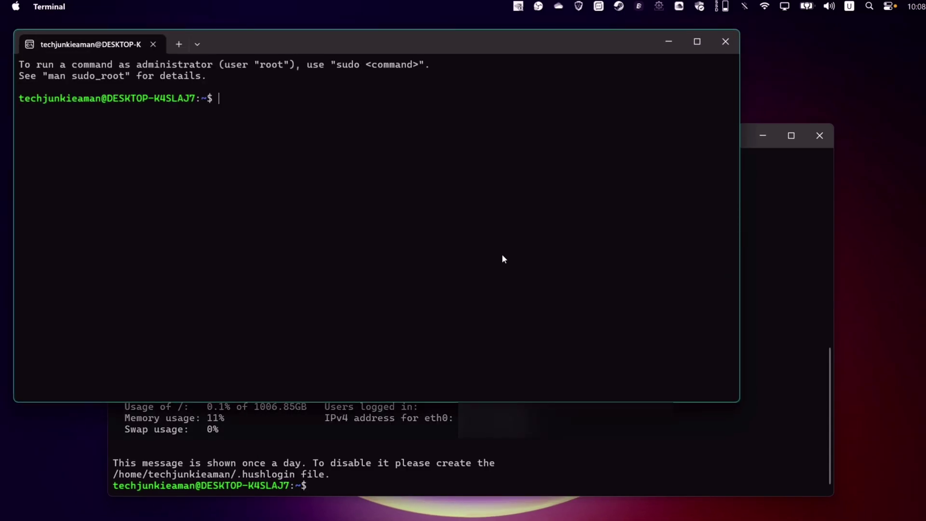
pyautogui.click(441, 413)
pyautogui.click(398, 85)
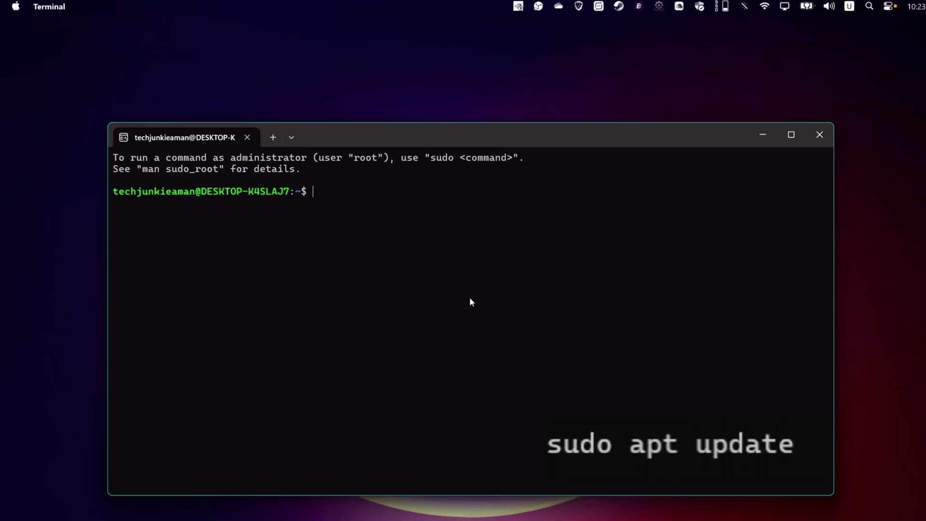
# Refresh package lists with sudo apt update, then upgrade everything with sudo apt upgrade -y
pyautogui.write('t update')
pyautogui.press('Return')
pyautogui.press('Return')
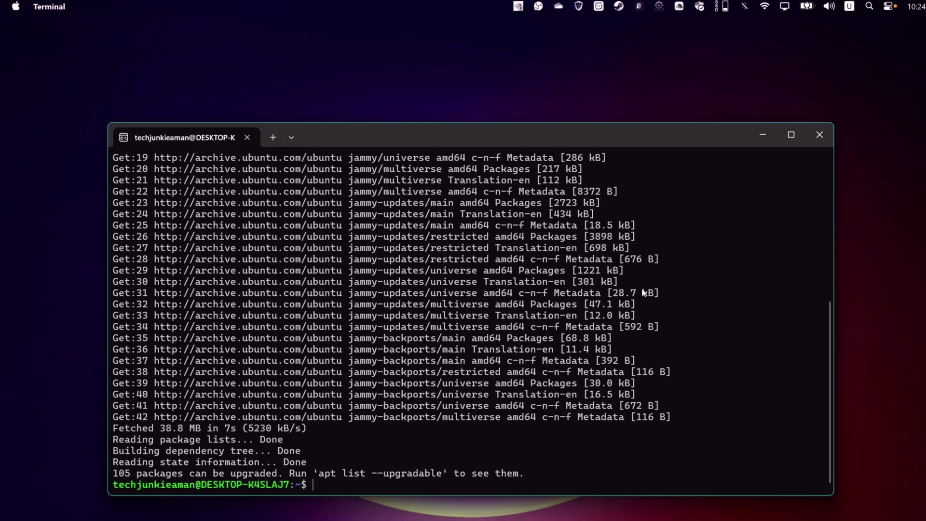
pyautogui.write('sudo apt ')
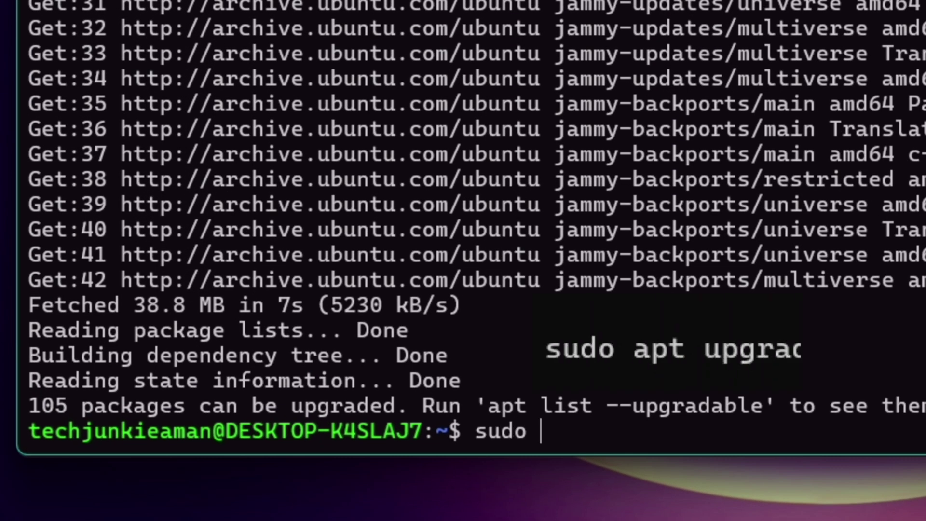
pyautogui.write('upgrade -y')
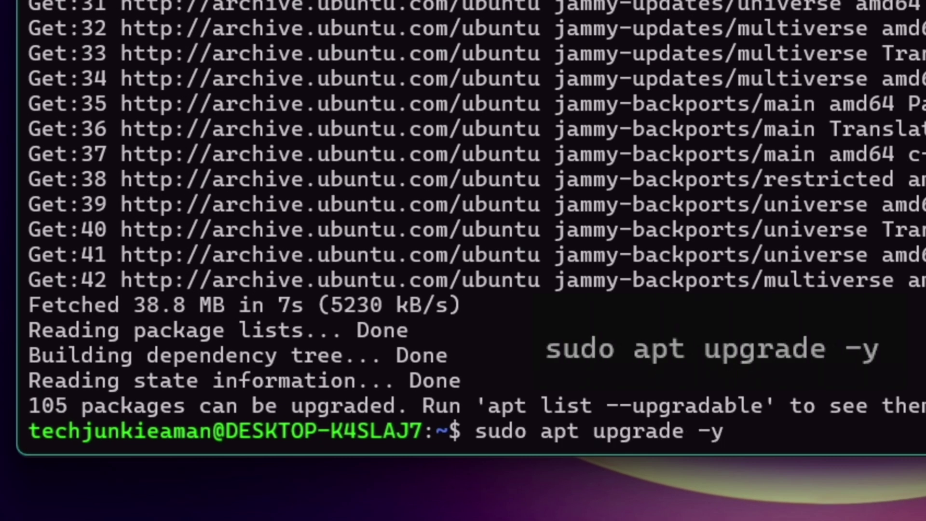
pyautogui.press('Return')
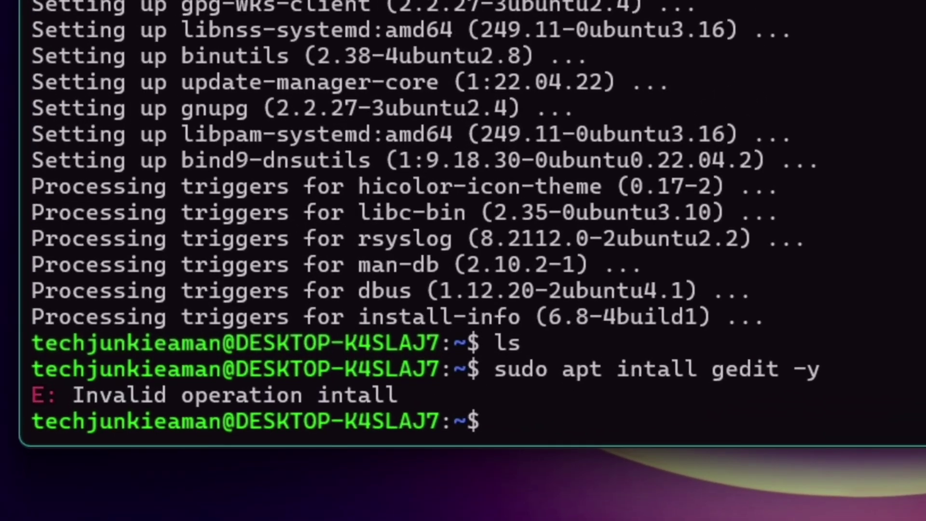
# Install gedit with sudo apt install gedit -y and confirm gedit --version shows 41.0
pyautogui.write('sud')
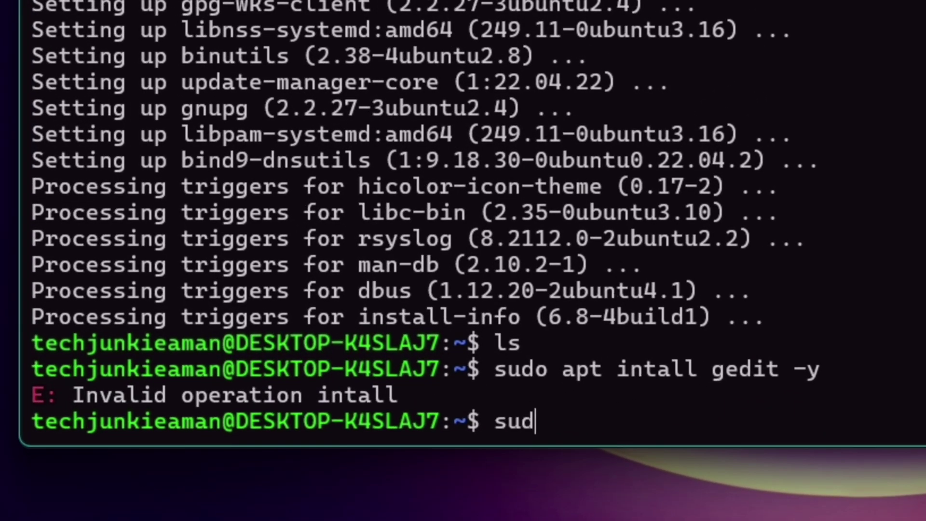
pyautogui.write('o apt install gedit')
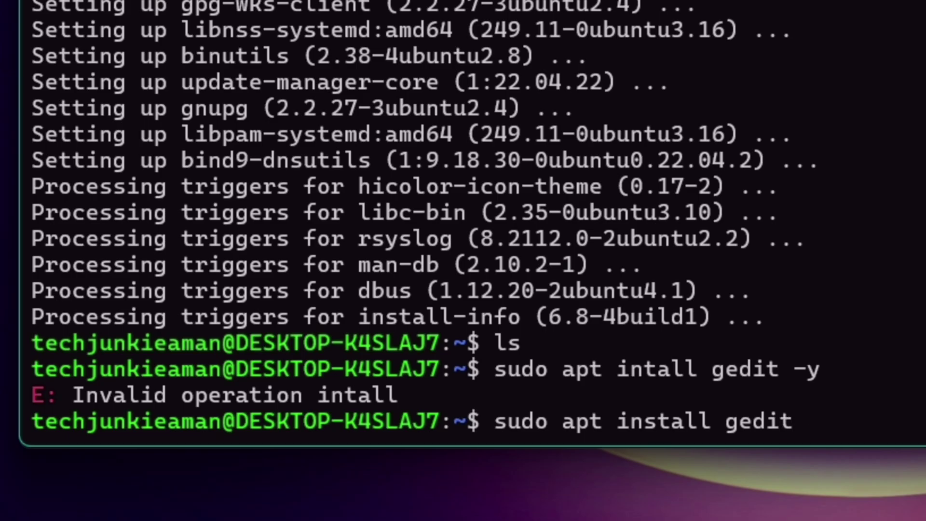
pyautogui.write(' -y')
pyautogui.press('Return')
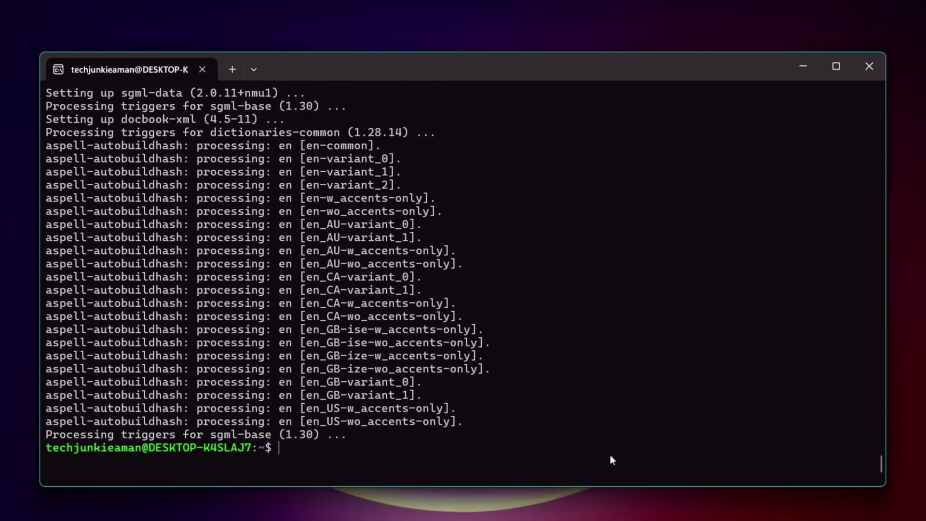
pyautogui.write('gedi')
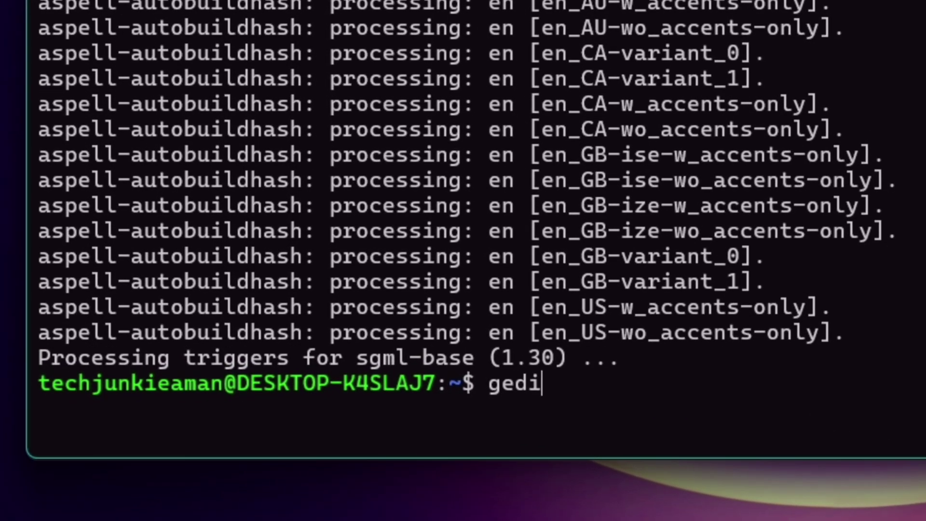
pyautogui.write('t --version')
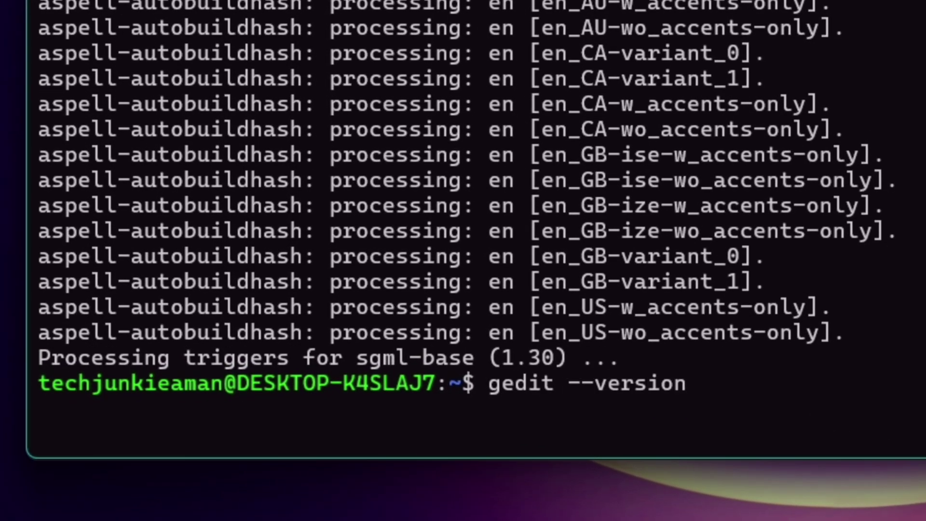
pyautogui.press('Return')
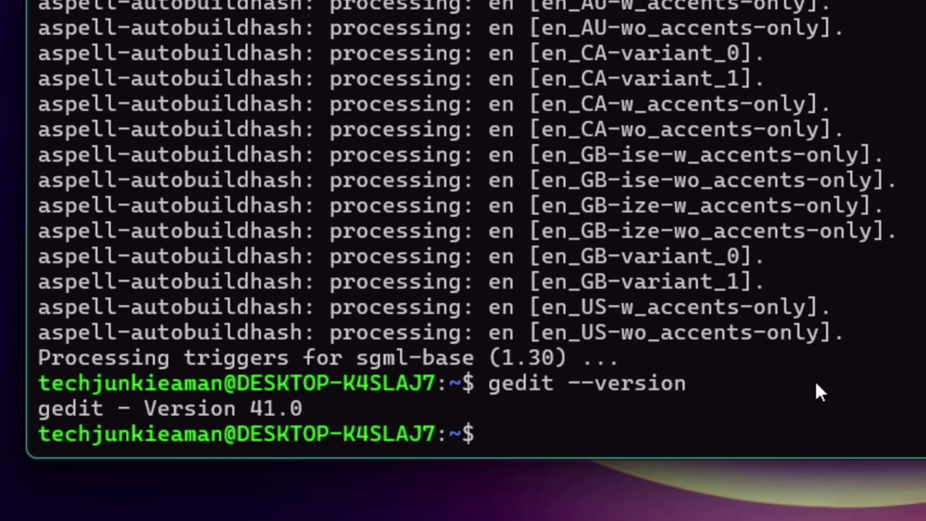
pyautogui.write('gedit')
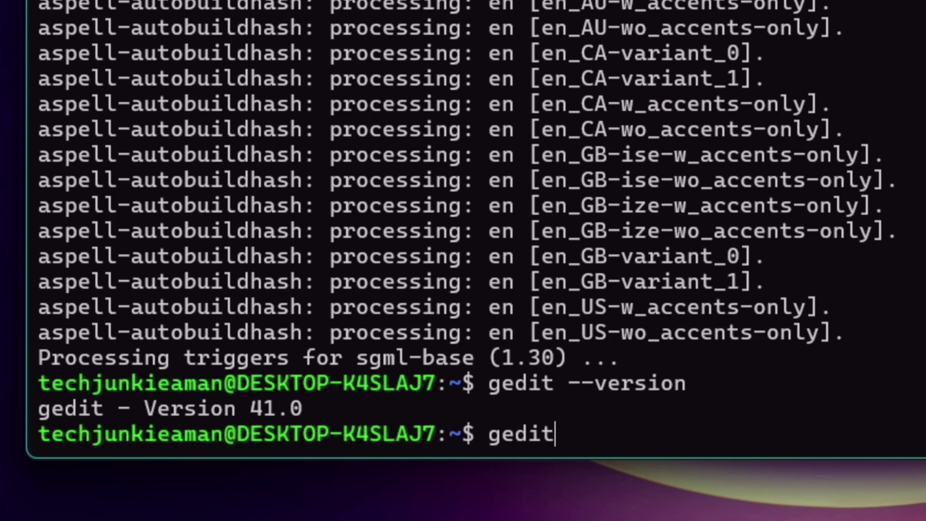